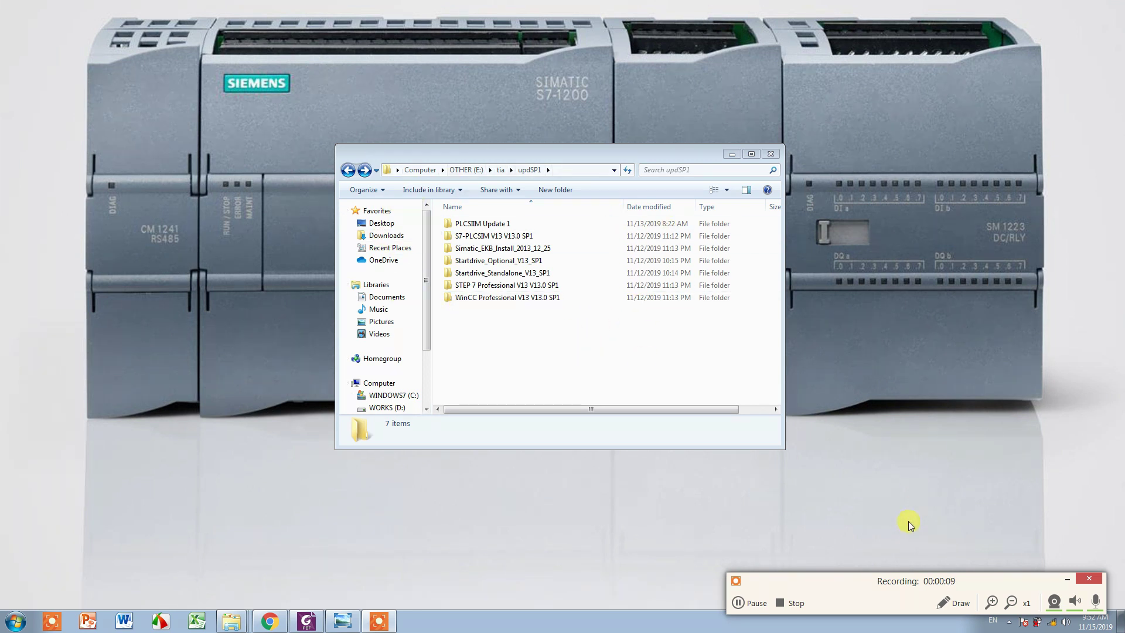
click(954, 603)
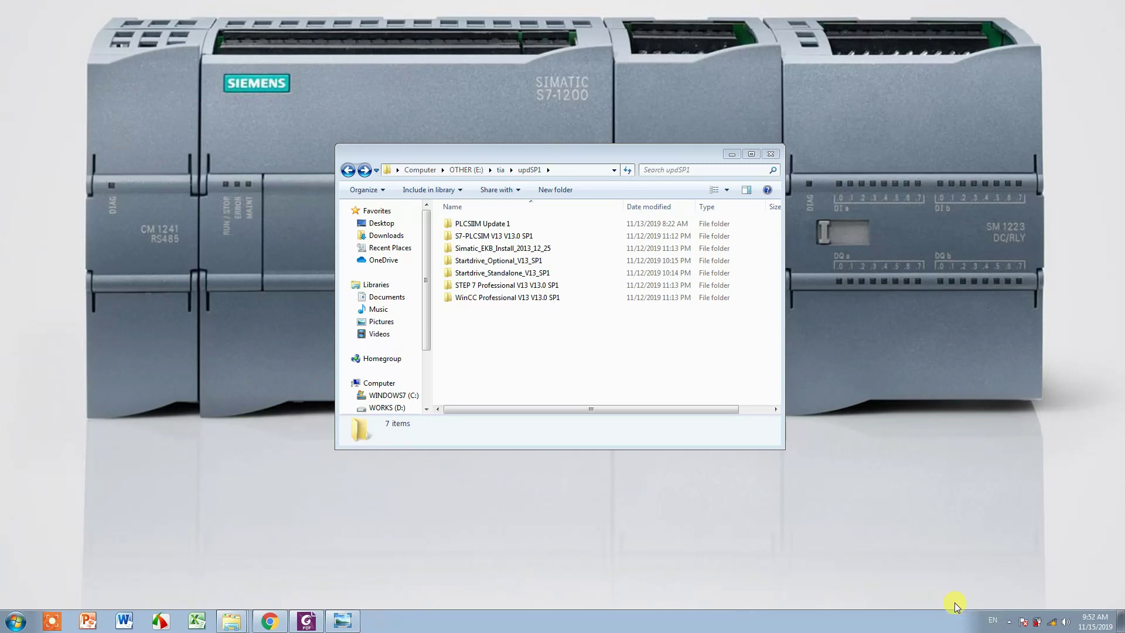
click(784, 606)
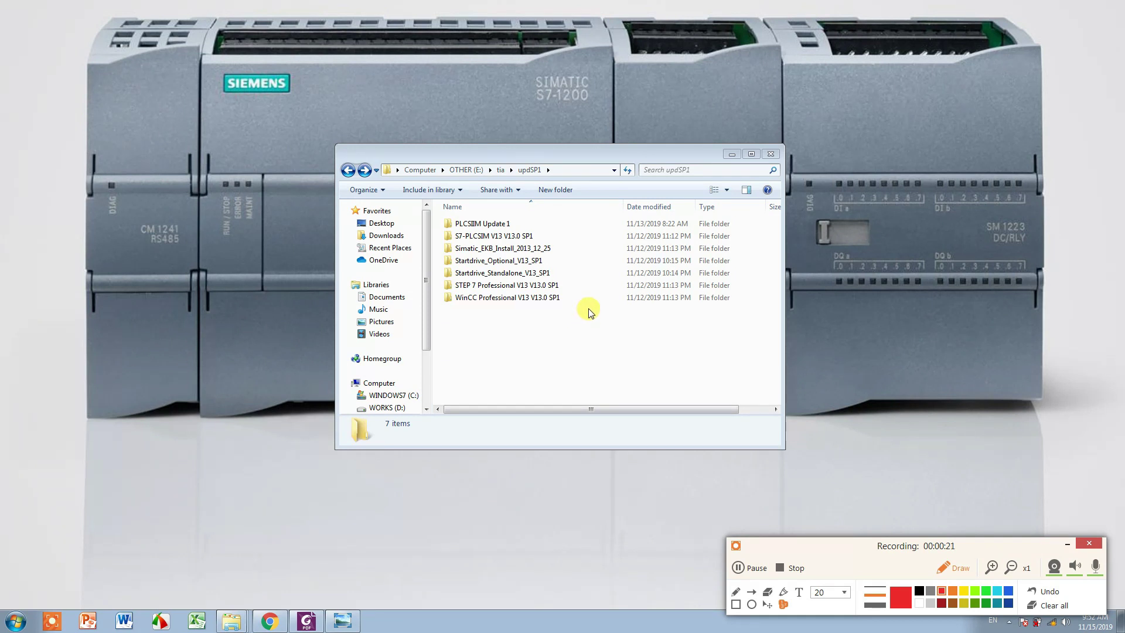
click(565, 286)
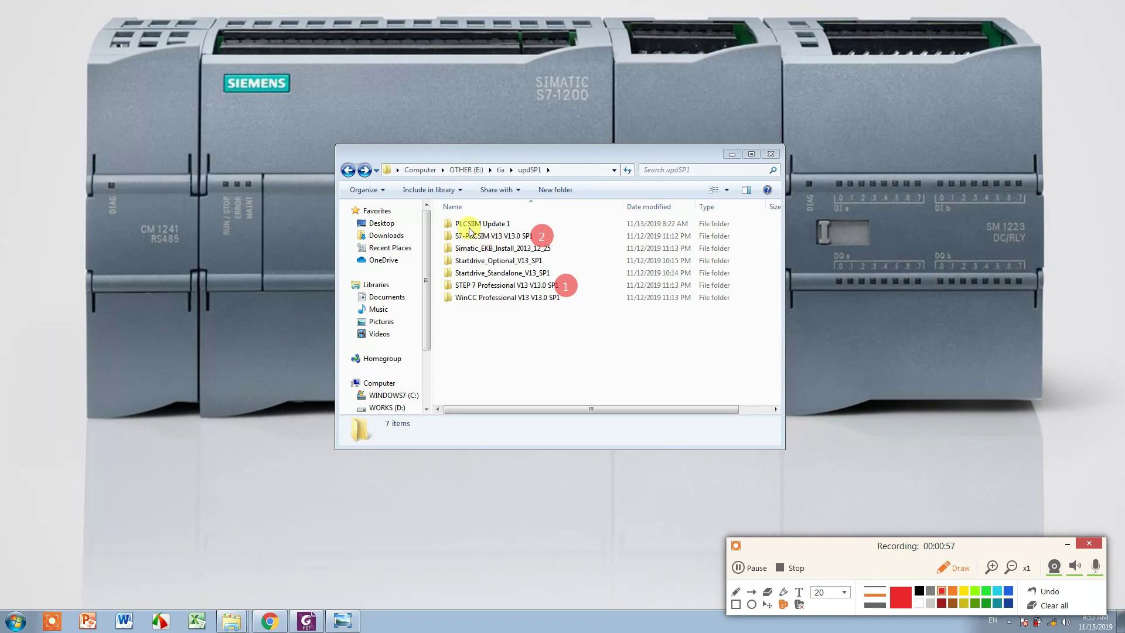
click(519, 219)
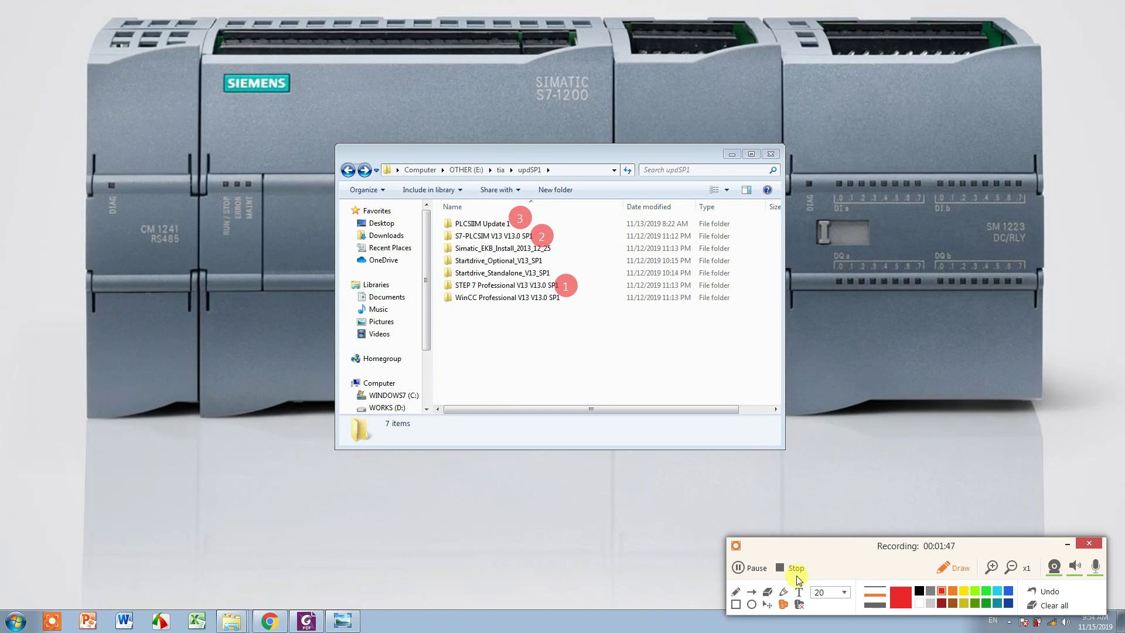
click(793, 570)
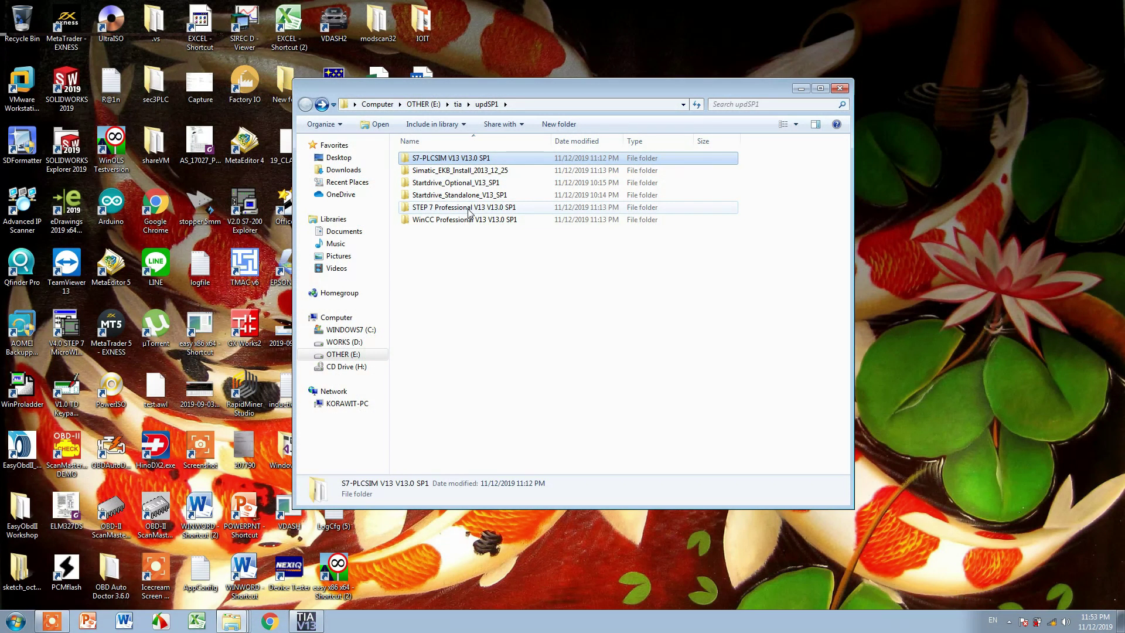
Step: Launch the SIMATIC_STEP_7_Professional_SP1_for_V13 installer from the STEP 7 Professional V13 V13.0 SP1 folder
double_click(469, 208)
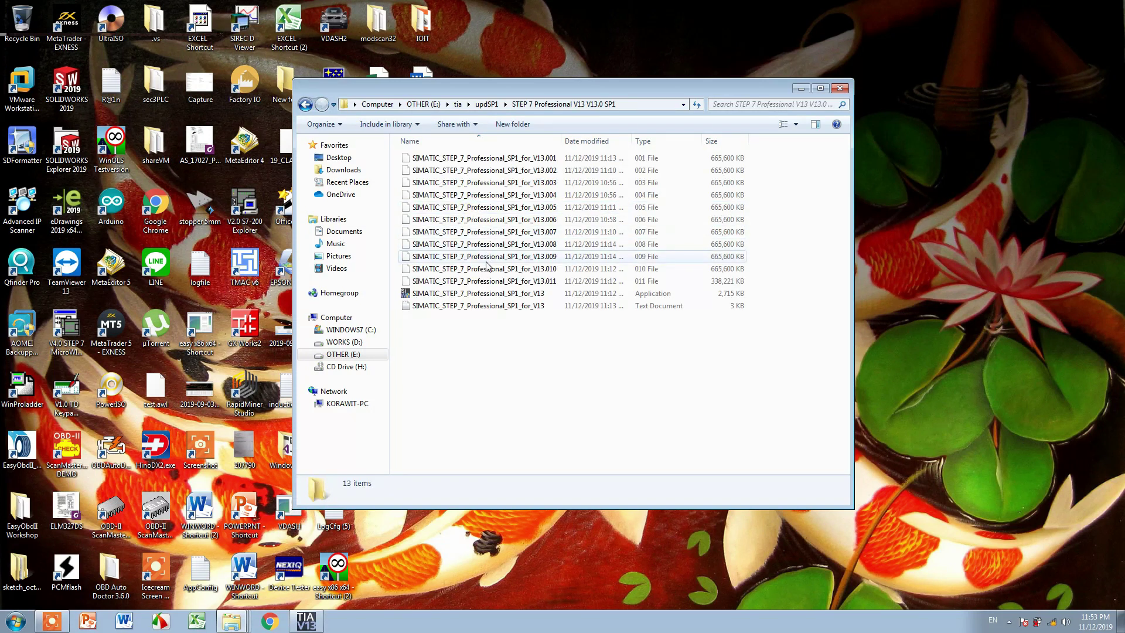
double_click(470, 299)
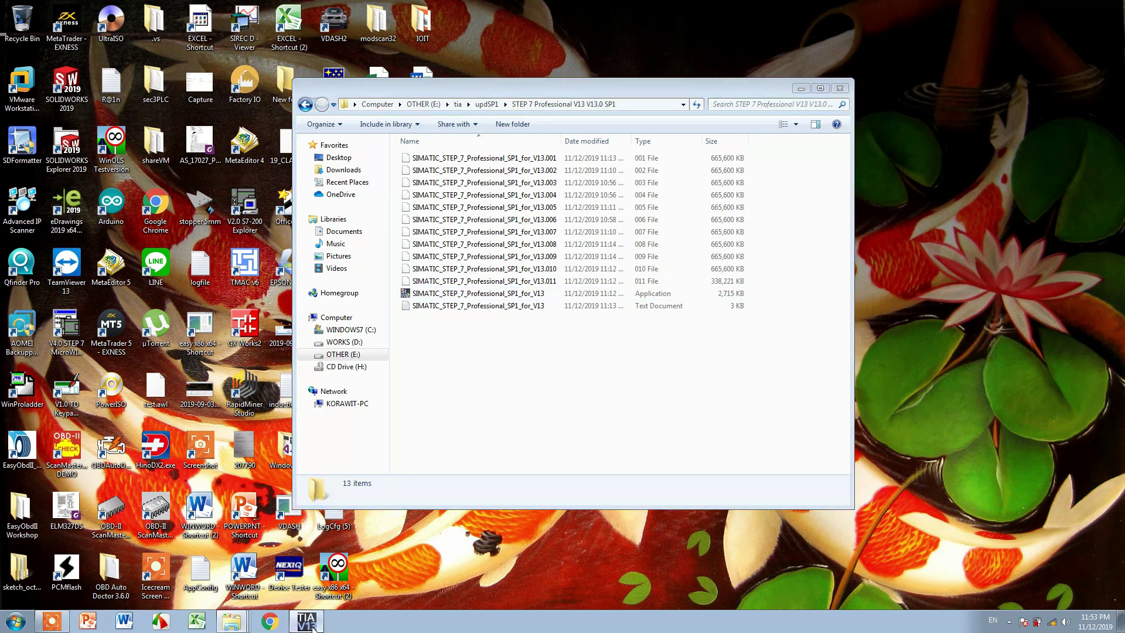
mouse_move(514, 89)
mouse_down()
mouse_move(493, 71)
mouse_move(494, 84)
mouse_up()
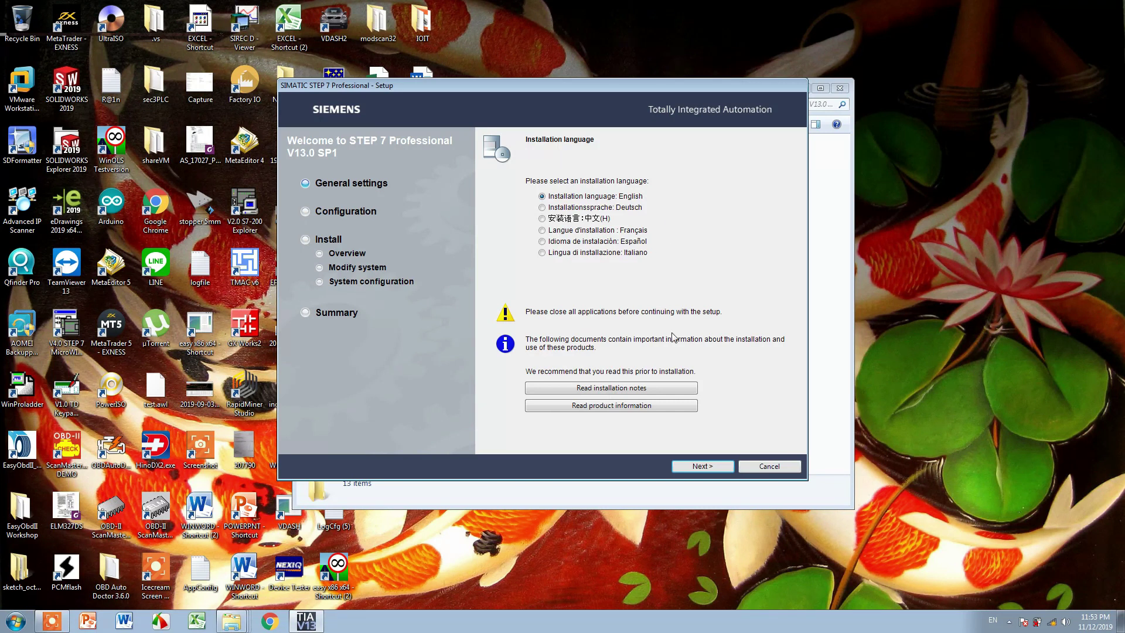
Step: Configure the STEP 7 setup with English as installation and product language, Modify/Upgrade mode, and the preselected product features
click(711, 468)
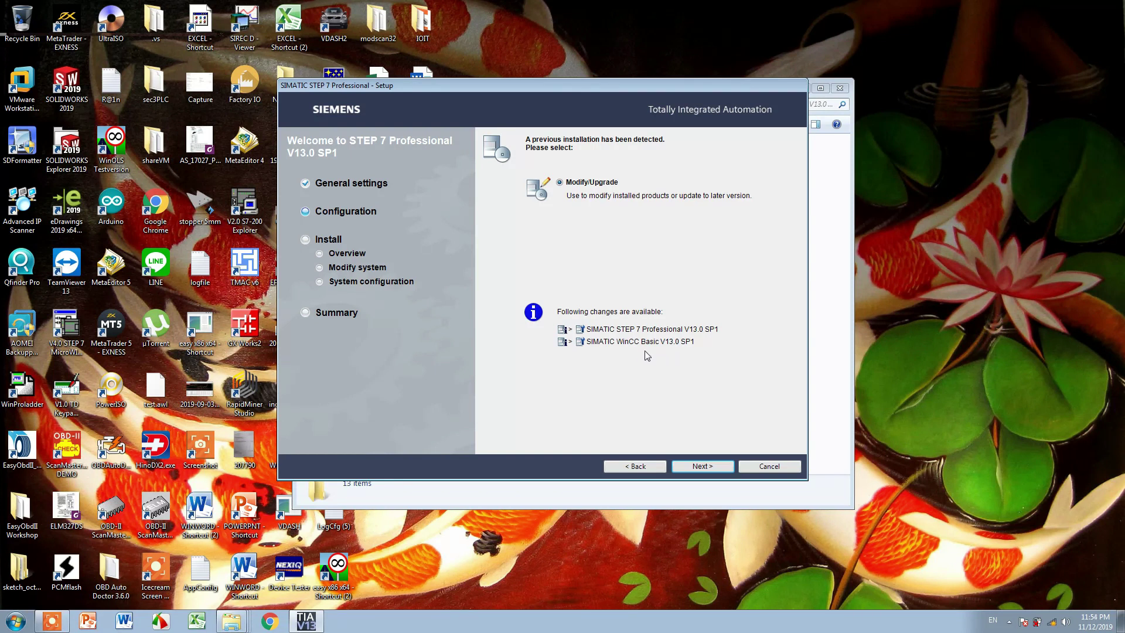
click(702, 466)
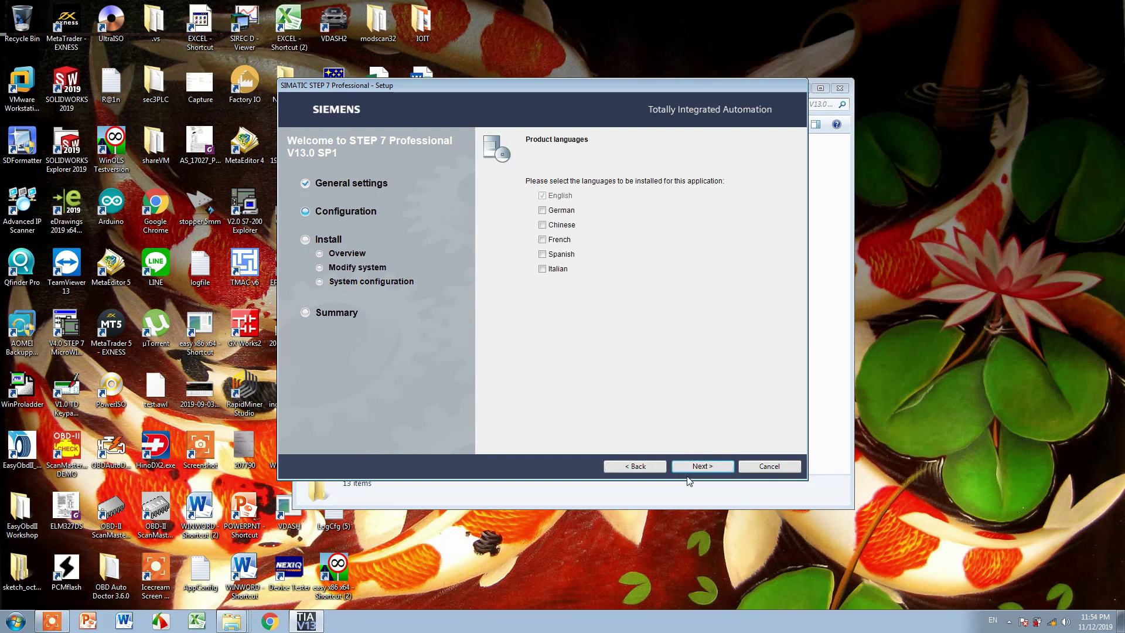
click(696, 467)
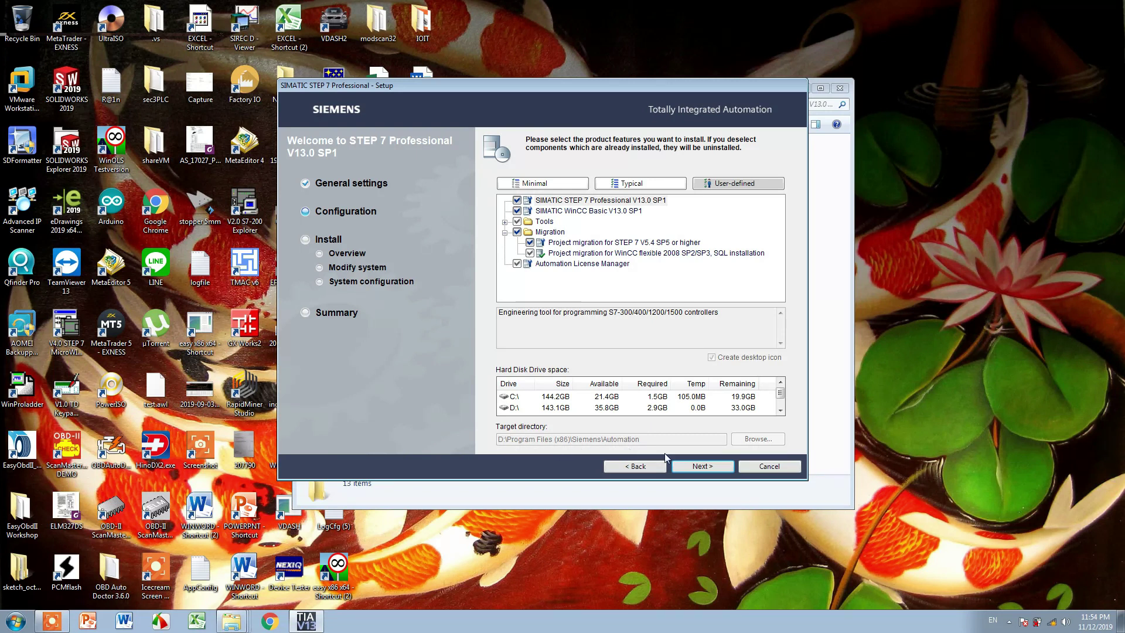
click(701, 467)
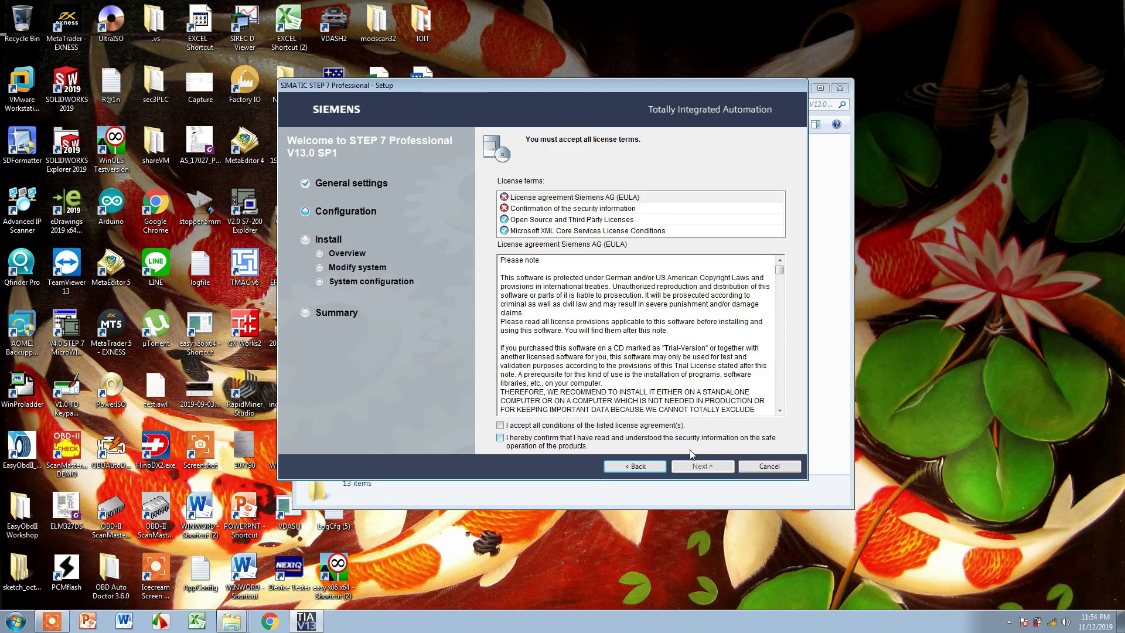
Step: Accept the STEP 7 license terms, security information and permissions settings, and start modifying the installation
click(499, 424)
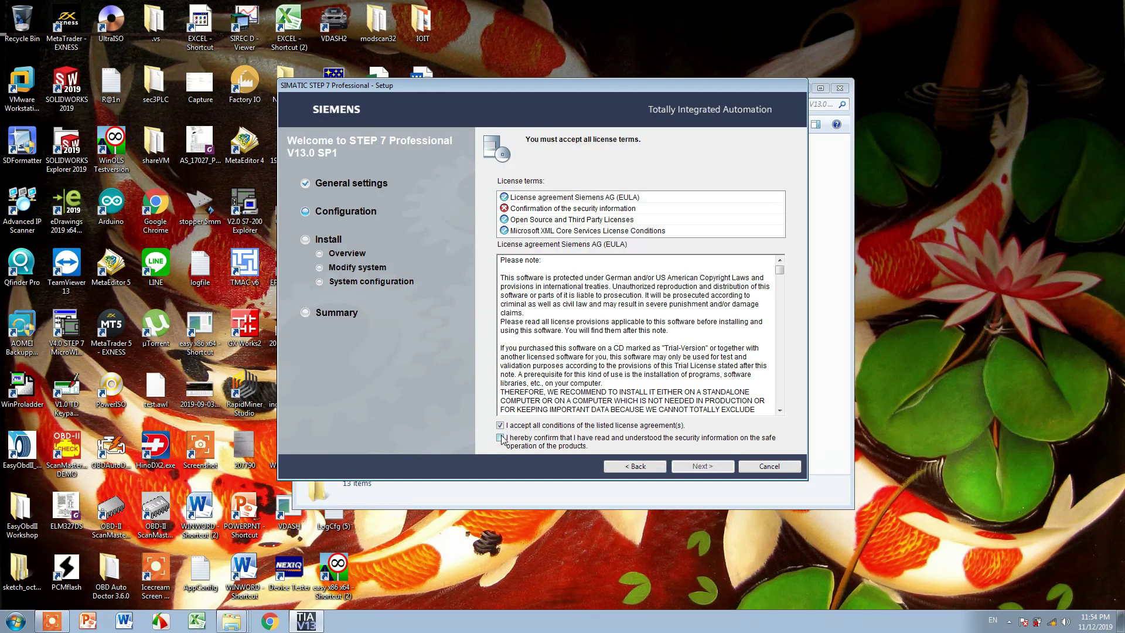
click(500, 437)
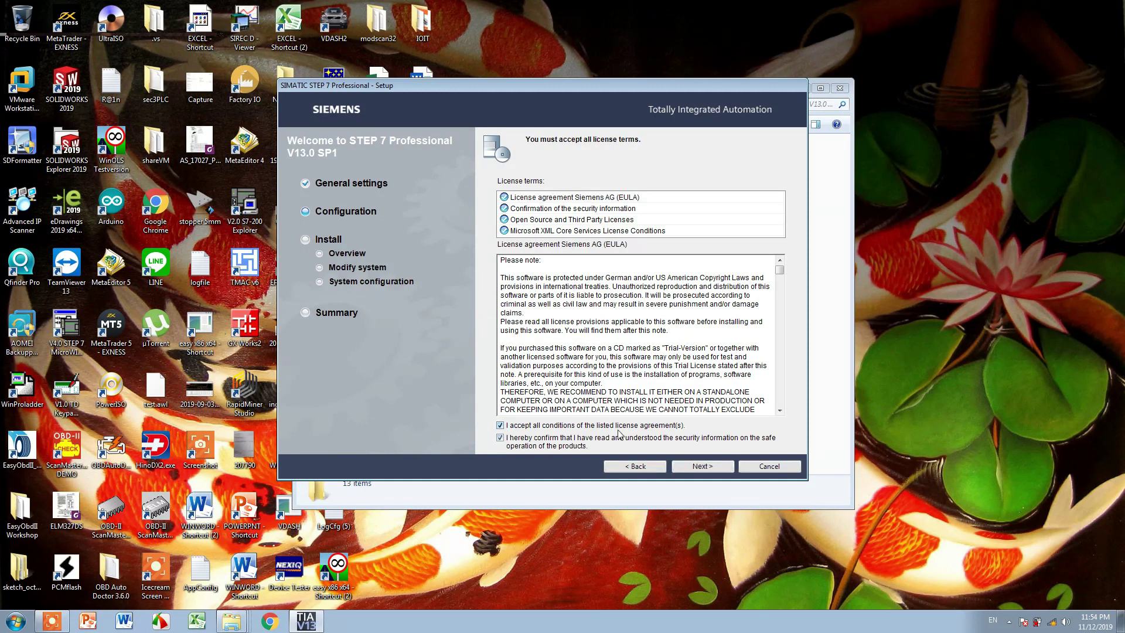
click(705, 467)
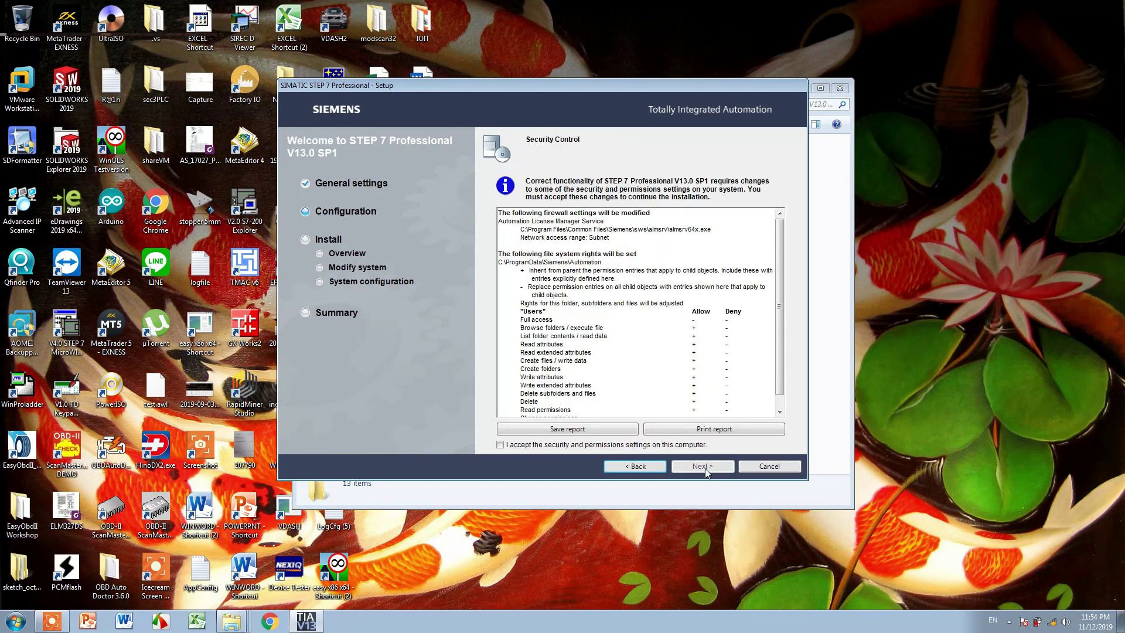
click(513, 446)
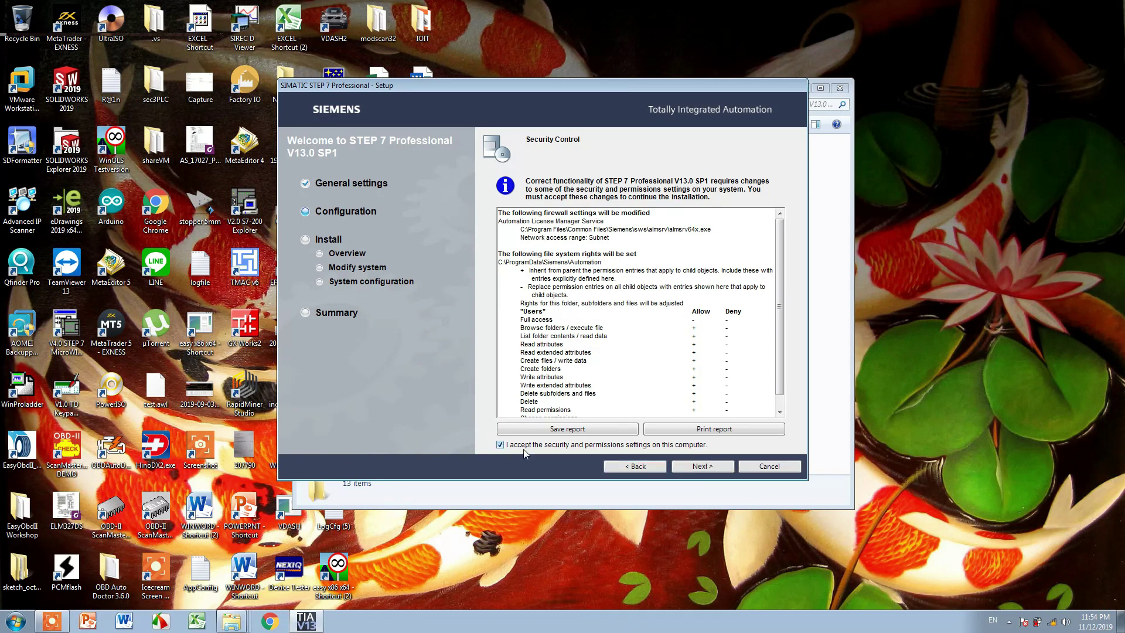
click(706, 467)
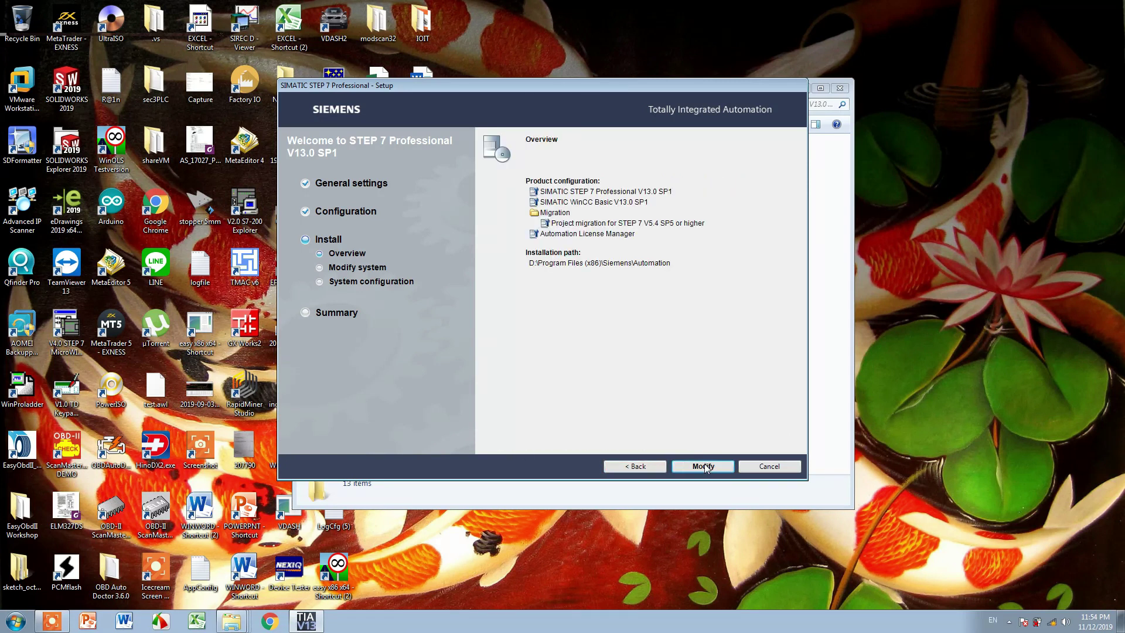
click(705, 466)
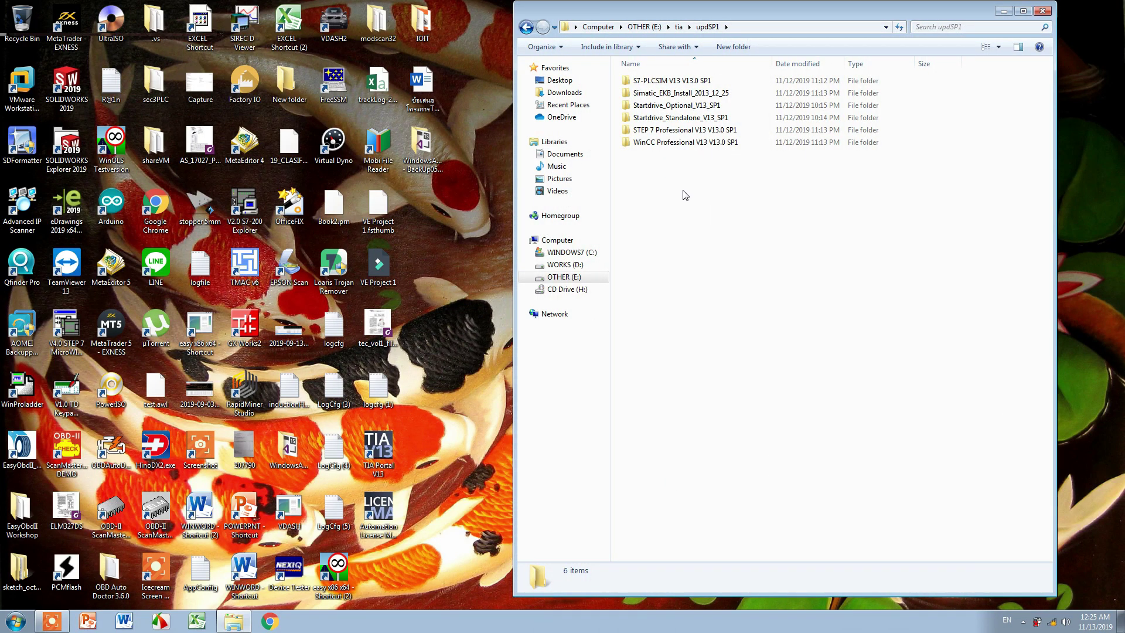
Step: Launch the SIMATIC_S7_PLCSIM_V13_SP1 installer from the S7-PLCSIM V13 V13.0 SP1 folder and proceed through its extraction wizard
click(677, 85)
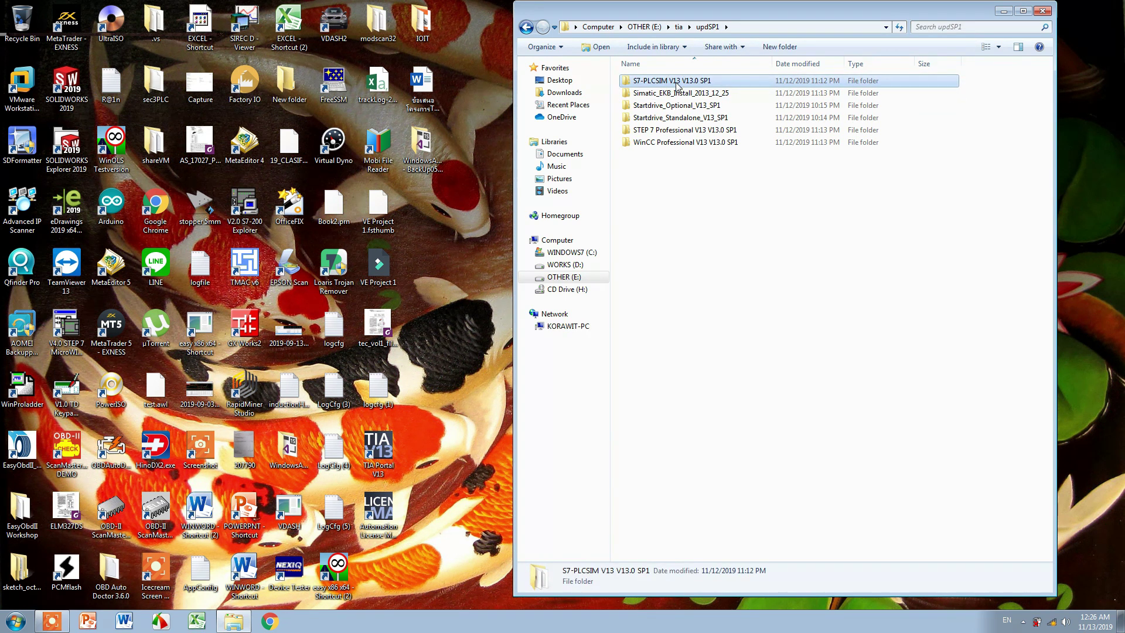
double_click(676, 85)
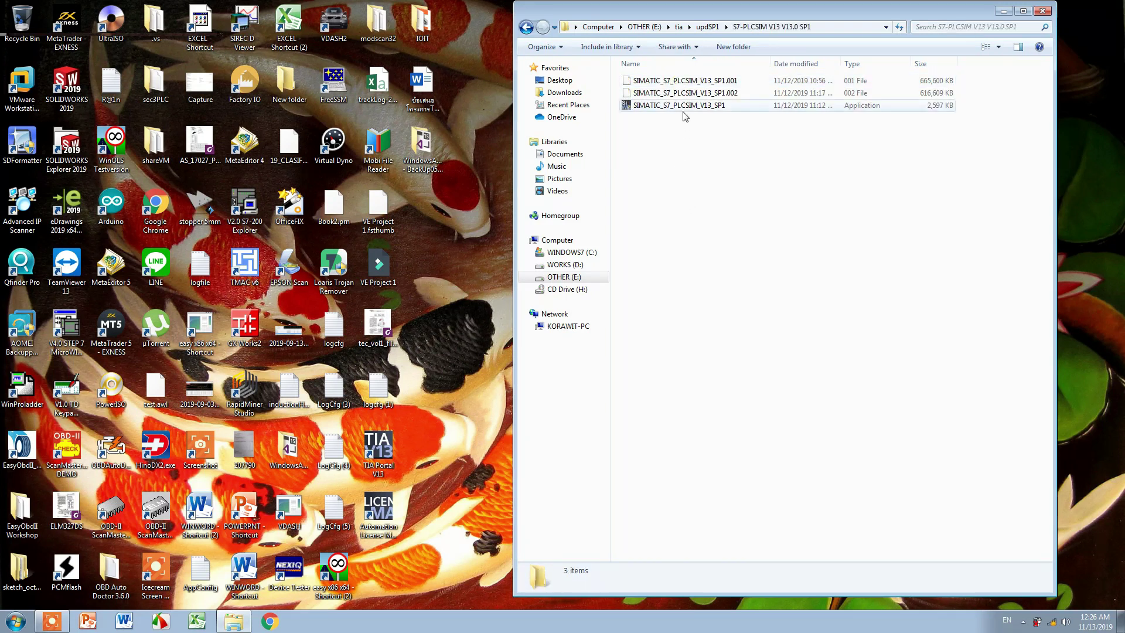
double_click(683, 106)
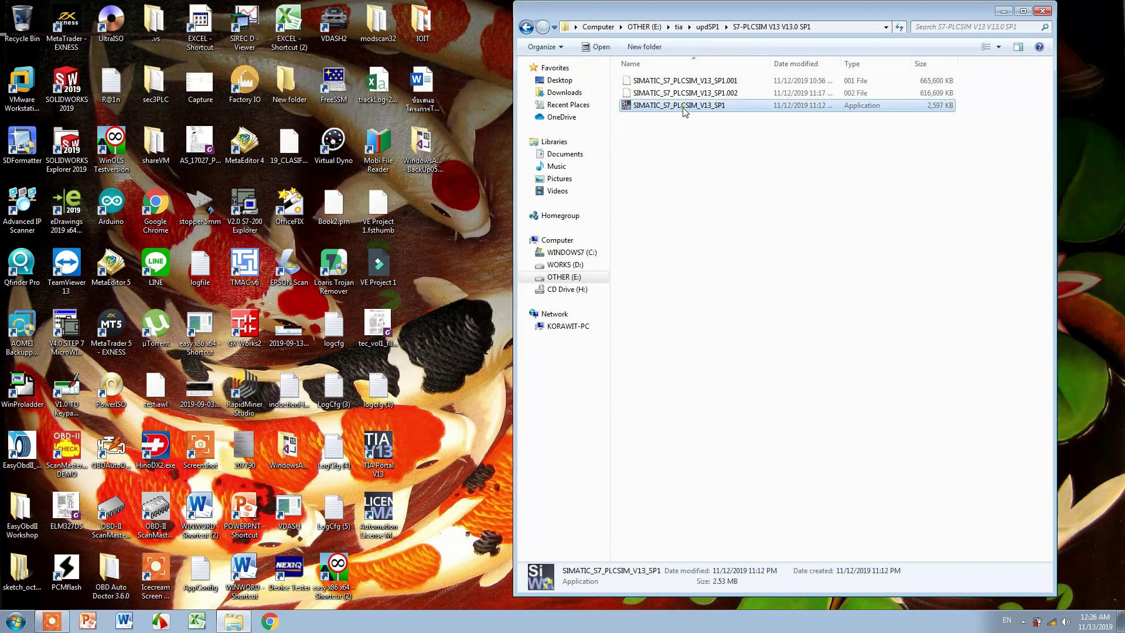
click(608, 398)
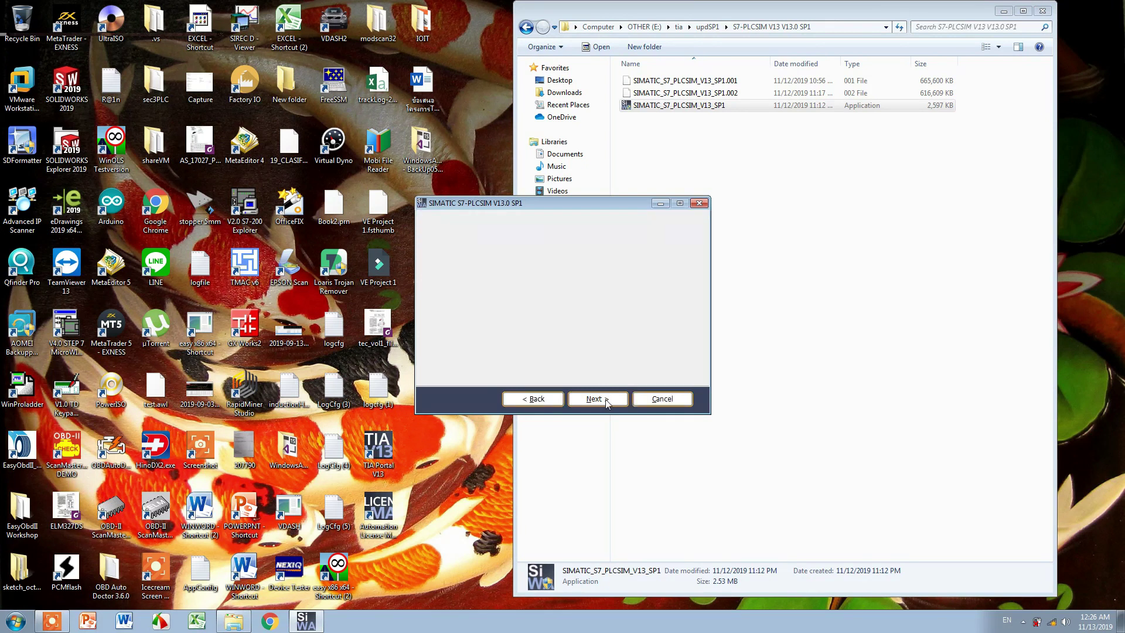
click(605, 402)
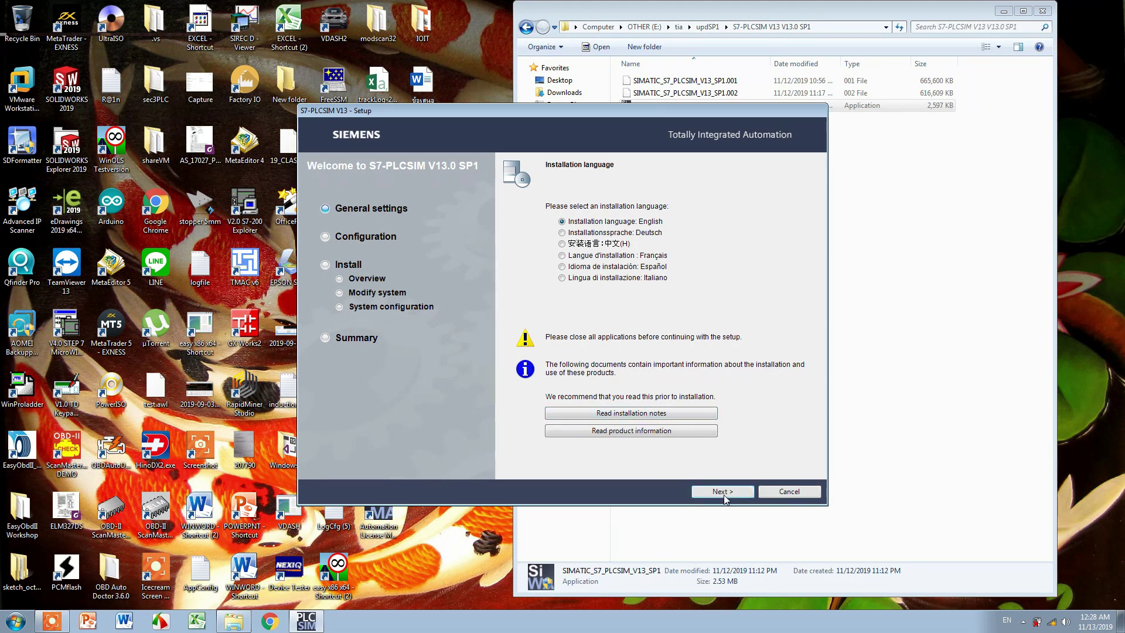
Step: Configure the S7-PLCSIM setup with English as installation and product language and the Typical feature set in the default directory
click(724, 495)
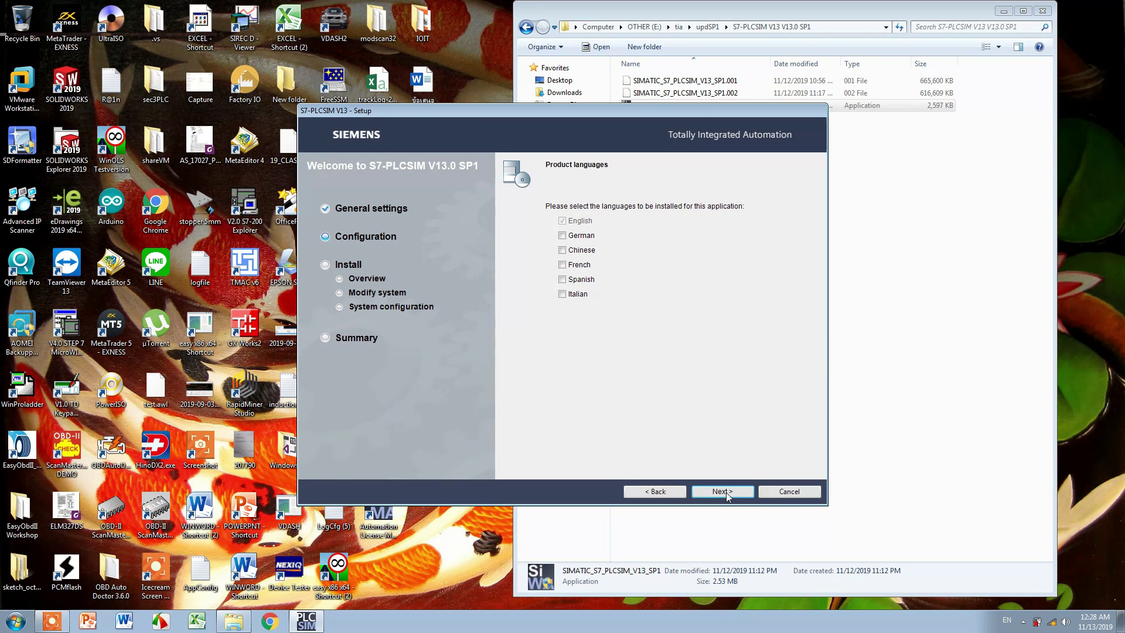
click(726, 493)
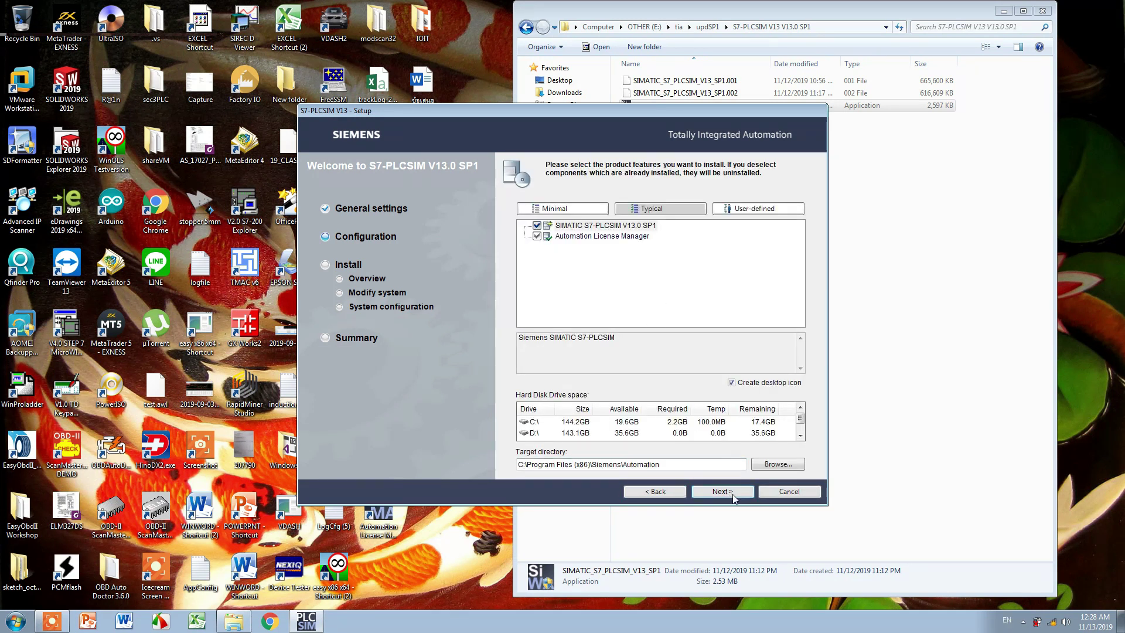
click(733, 494)
Step: Accept the S7-PLCSIM license terms, security information and permissions settings, and start the installation
click(535, 450)
click(530, 464)
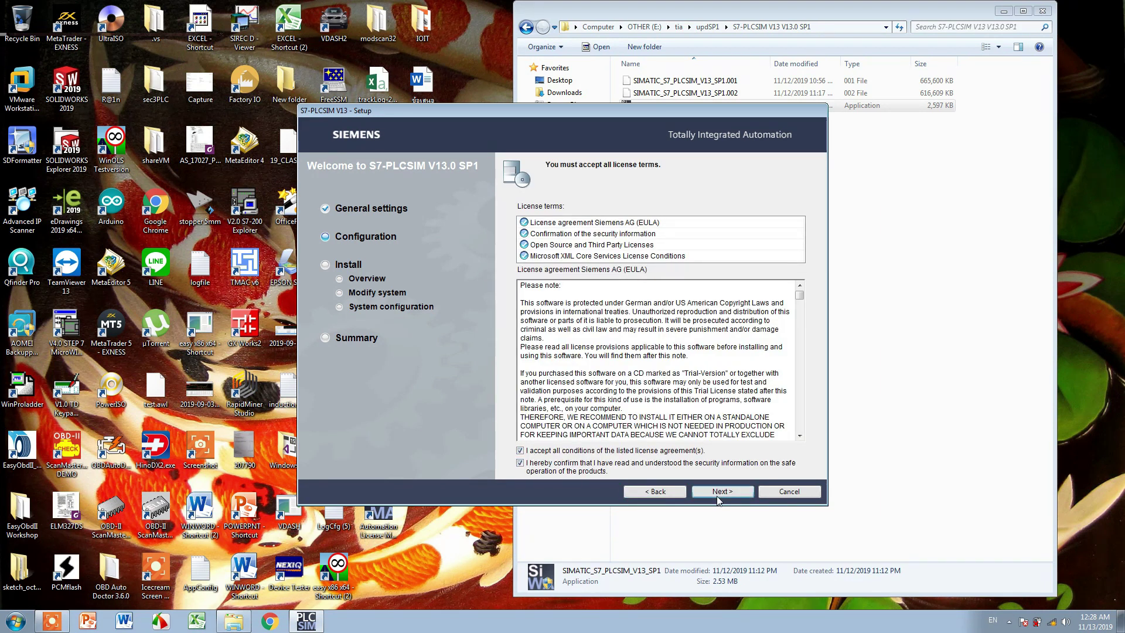
click(718, 494)
click(553, 470)
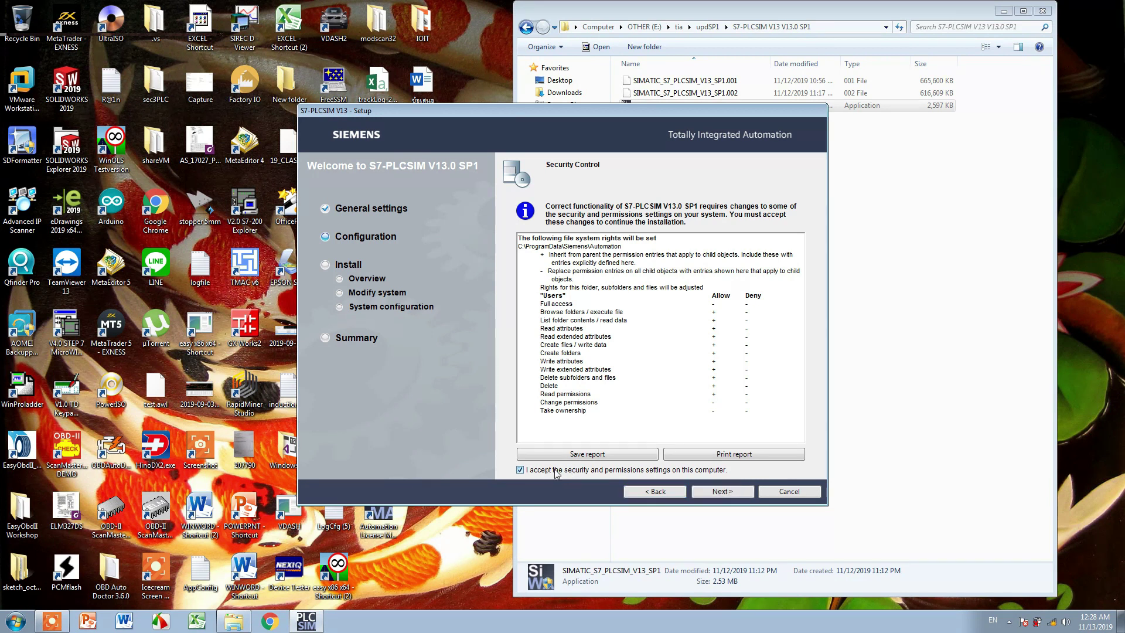
click(726, 492)
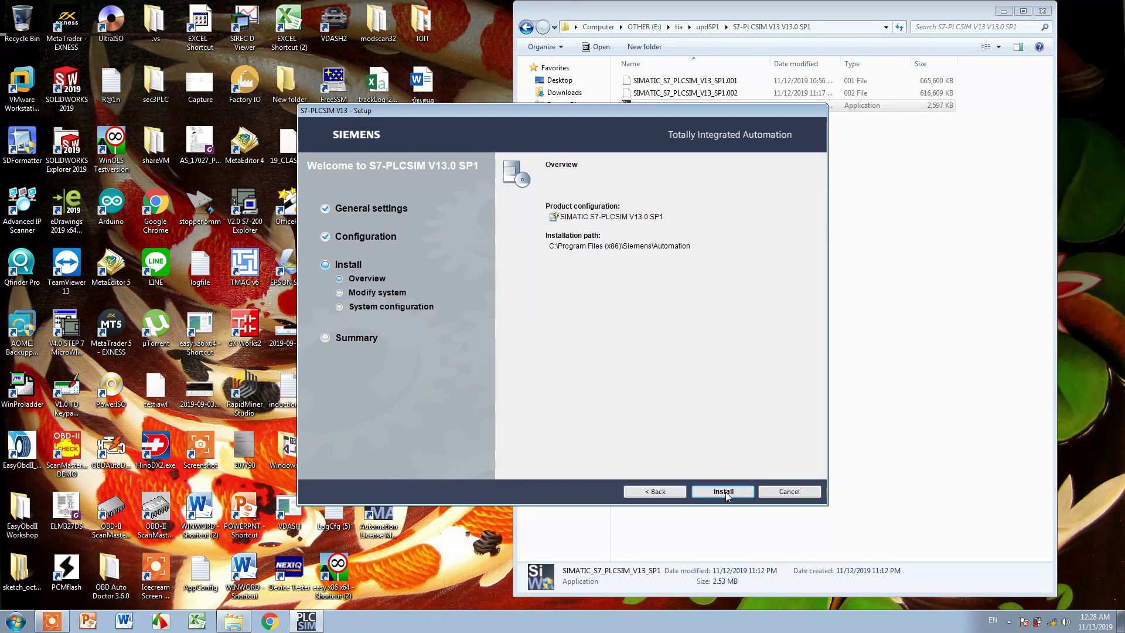
click(725, 491)
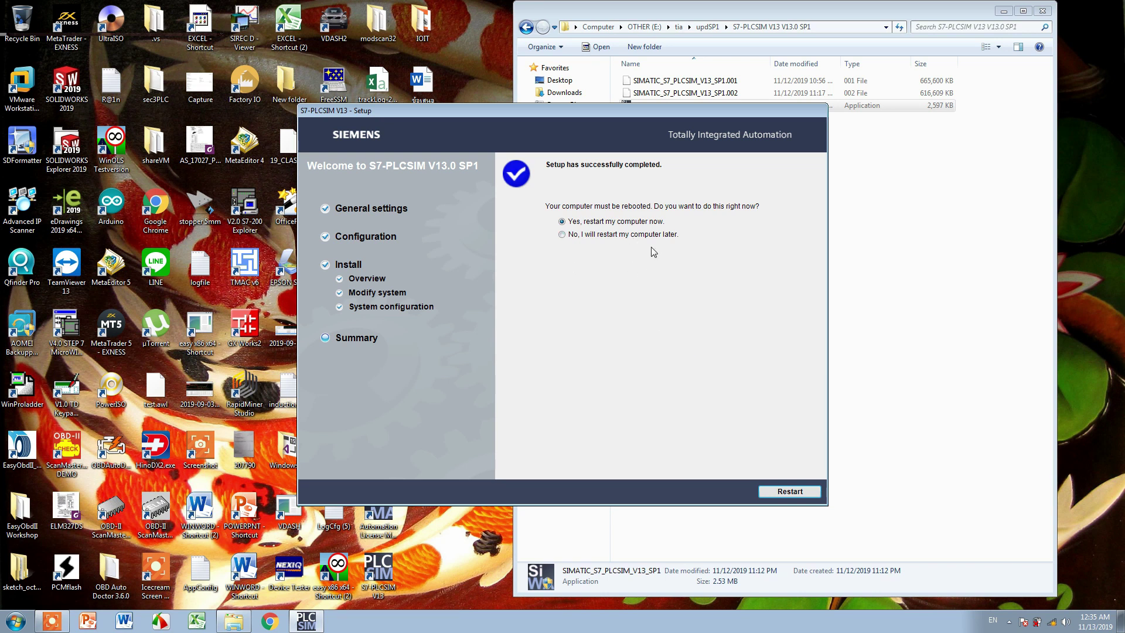
Step: Restart the computer to finish the setup and launch S7-PLCSIM V13 from the desktop
click(797, 498)
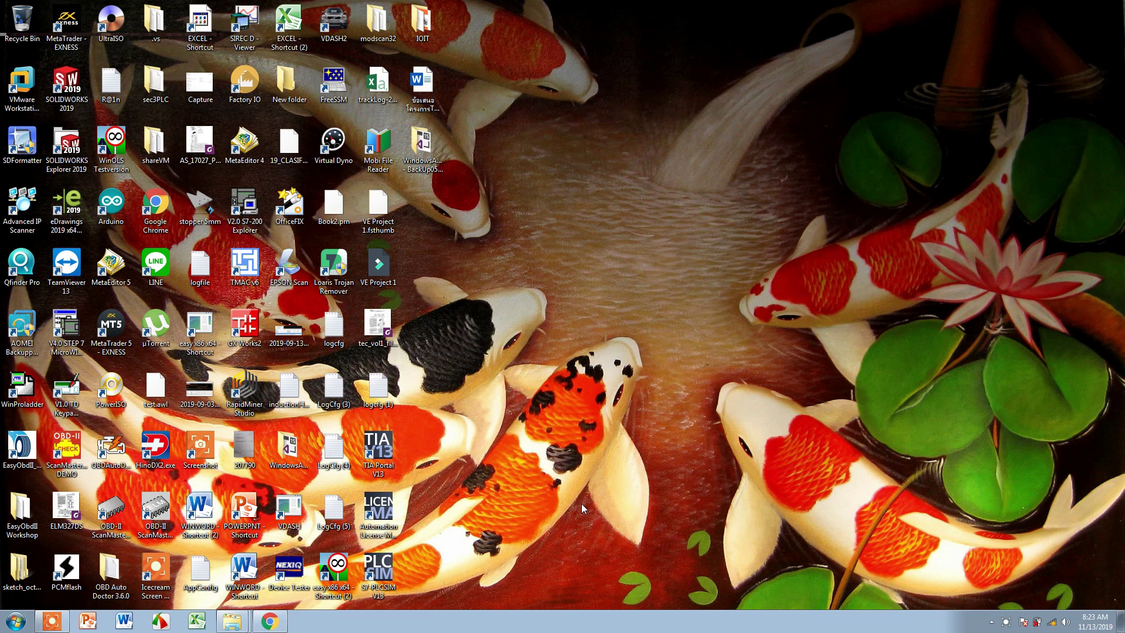
double_click(375, 561)
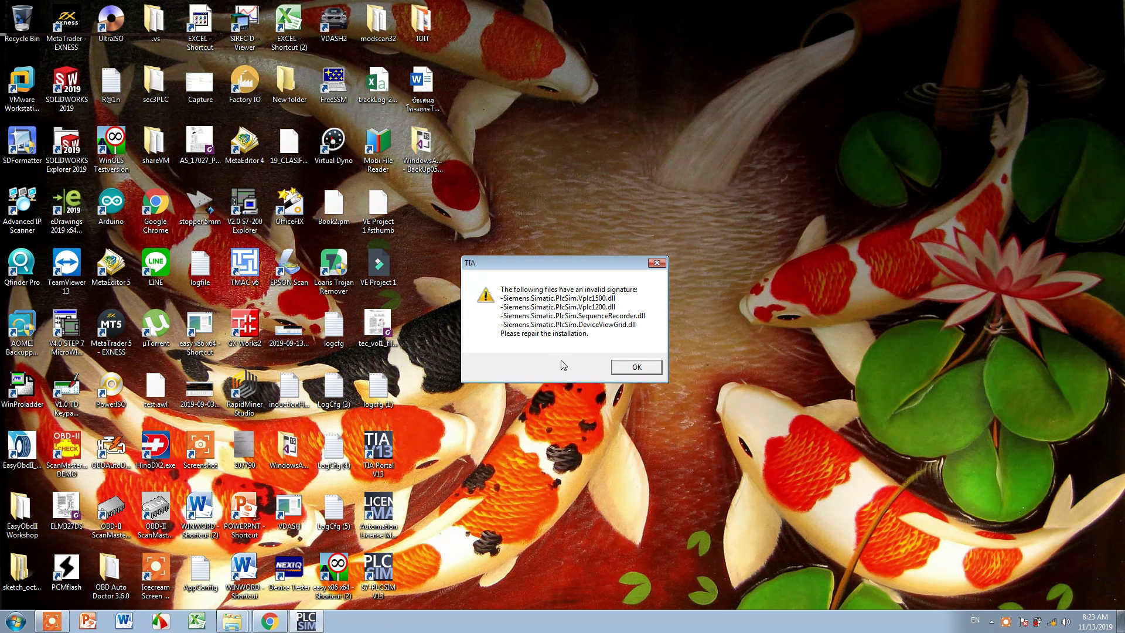
Step: Return to the updSP1 folder in Windows Explorer and select the PLCSIM Update 1 folder
click(233, 620)
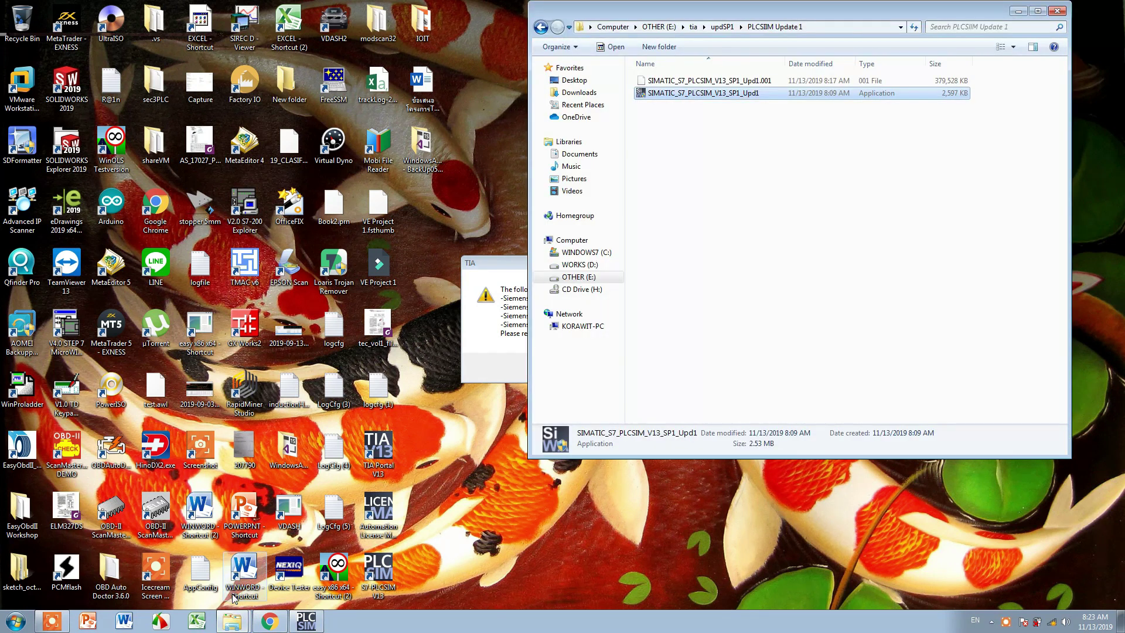
click(541, 27)
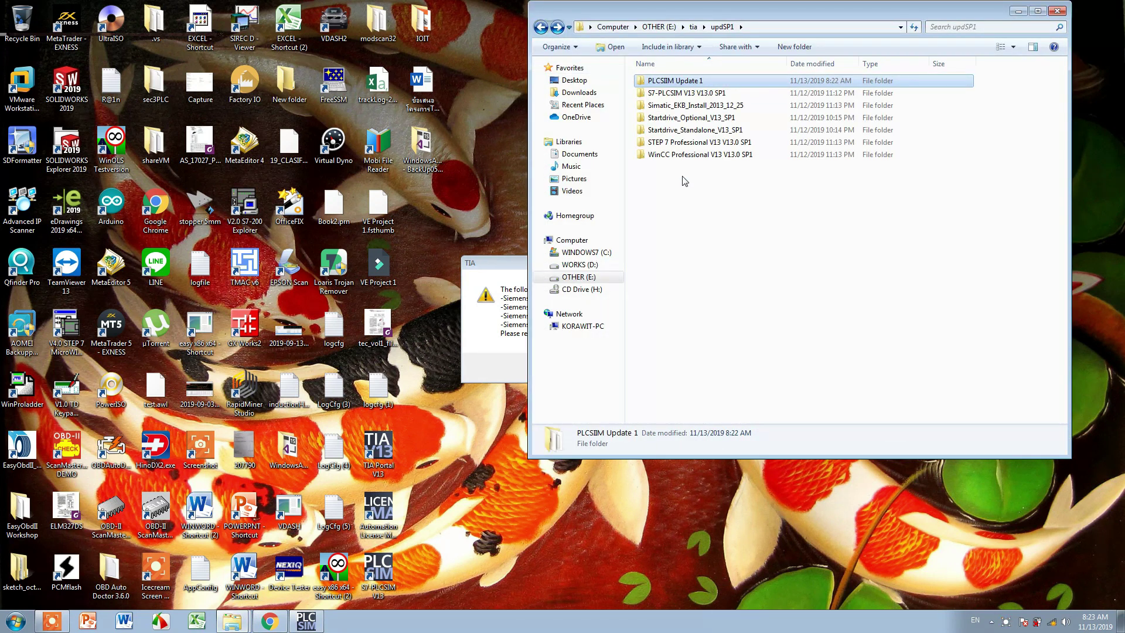
drag(714, 12, 693, 93)
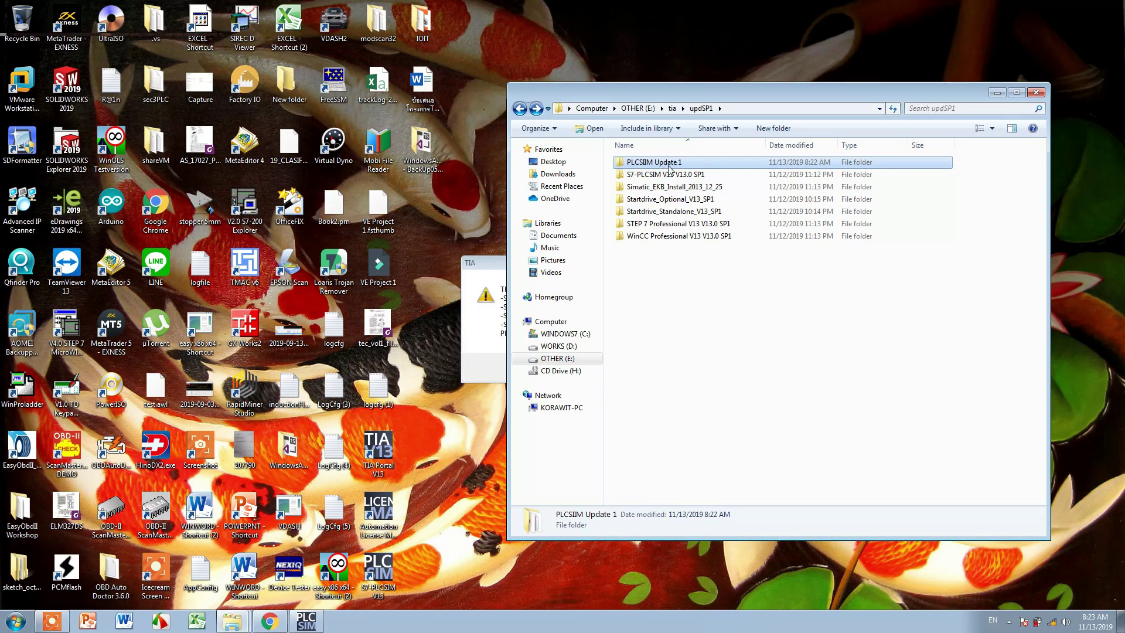
click(671, 163)
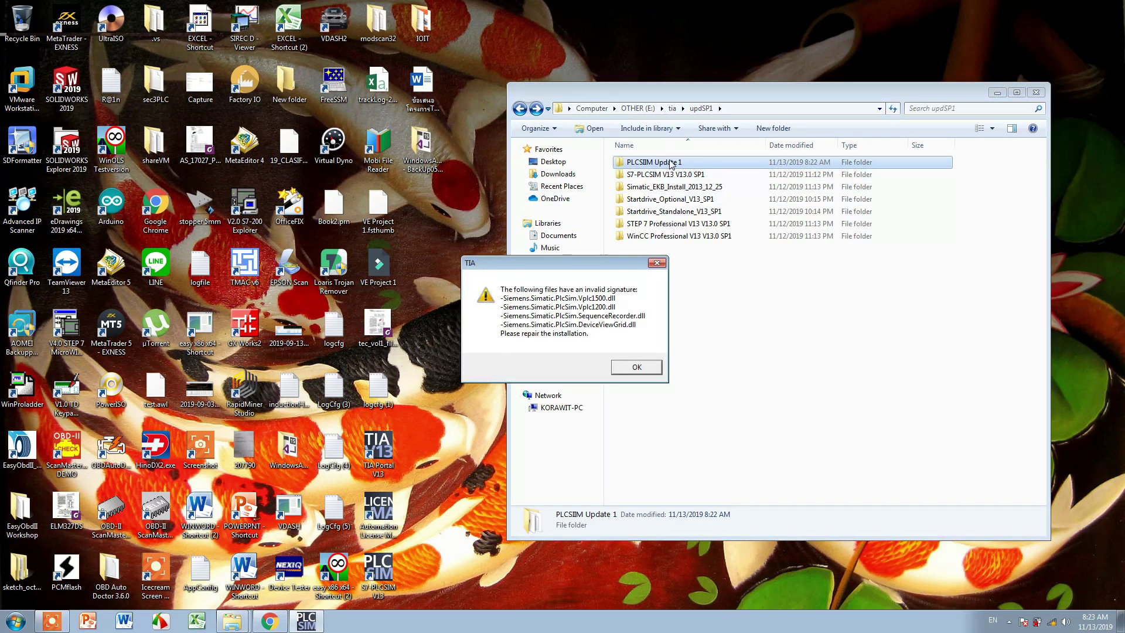
Step: Open the PLCSIM Update 1 folder, dismiss the invalid signature warning and close the Totally Integrated Automation Portal error report without sending it
double_click(671, 163)
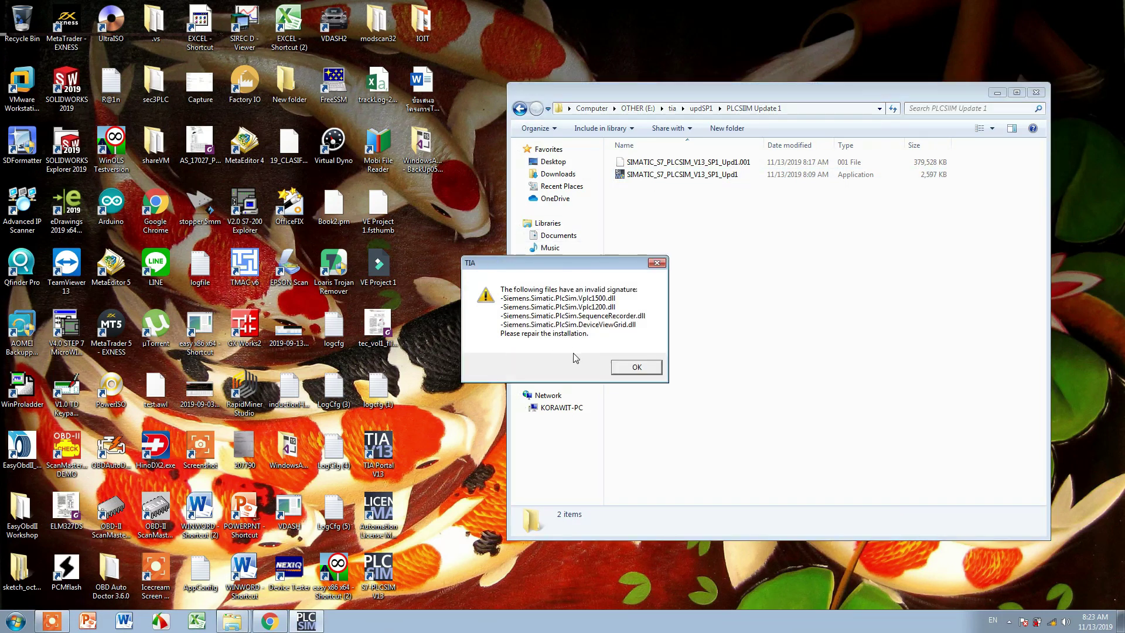
click(637, 367)
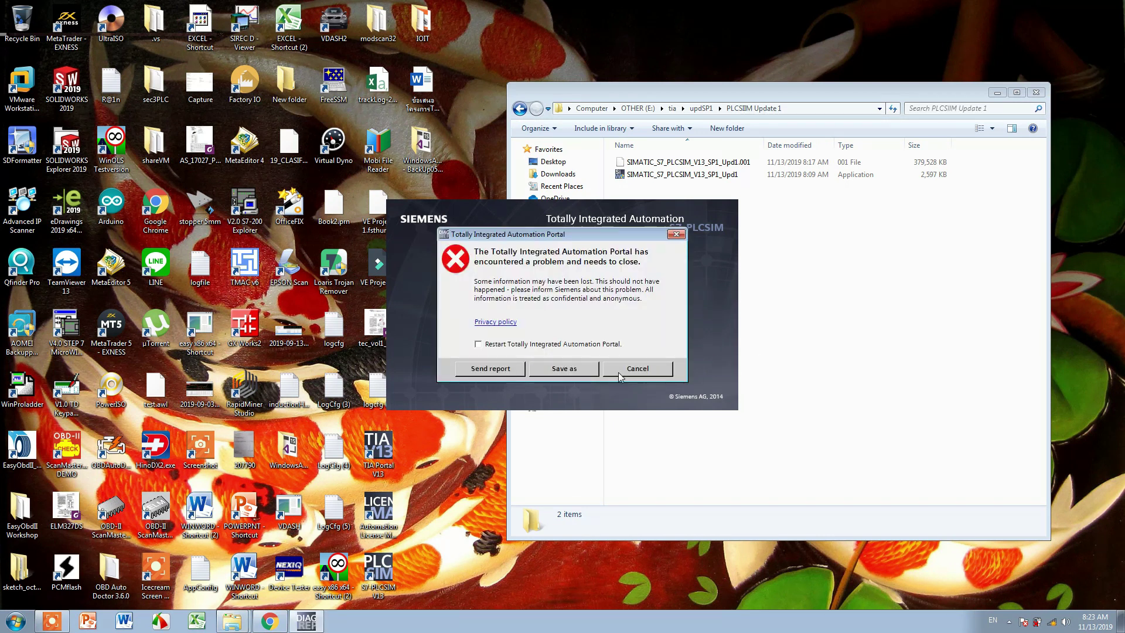
click(645, 369)
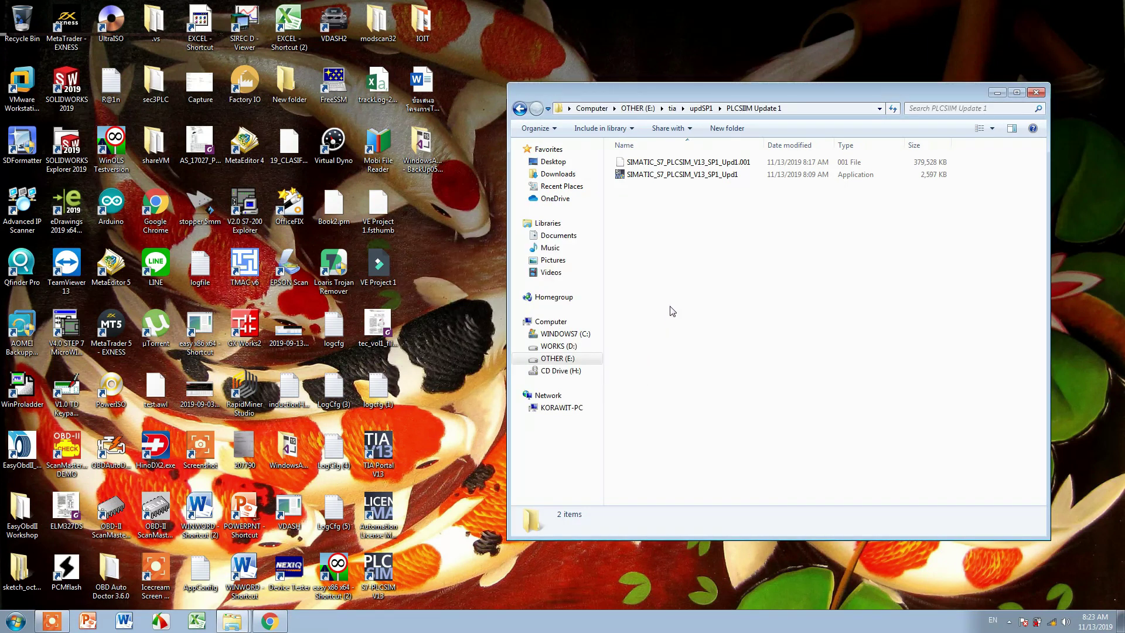
Step: Run the SIMATIC_S7_PLCSIM_V13_SP1_Upd1 setup and extract its package to the default temporary folder
click(668, 175)
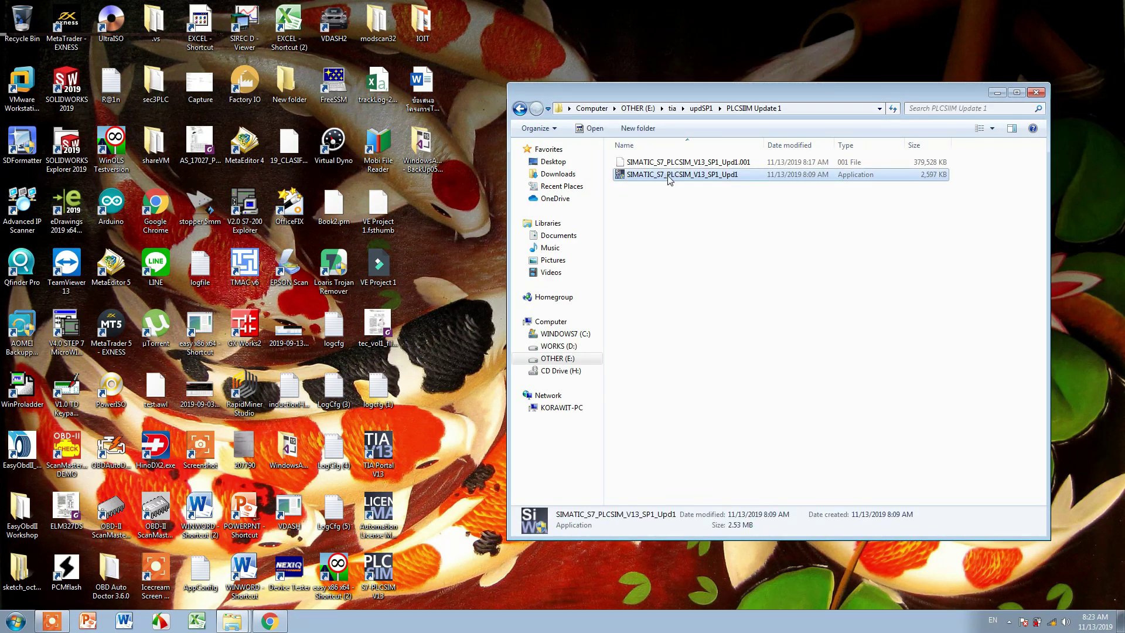
double_click(668, 175)
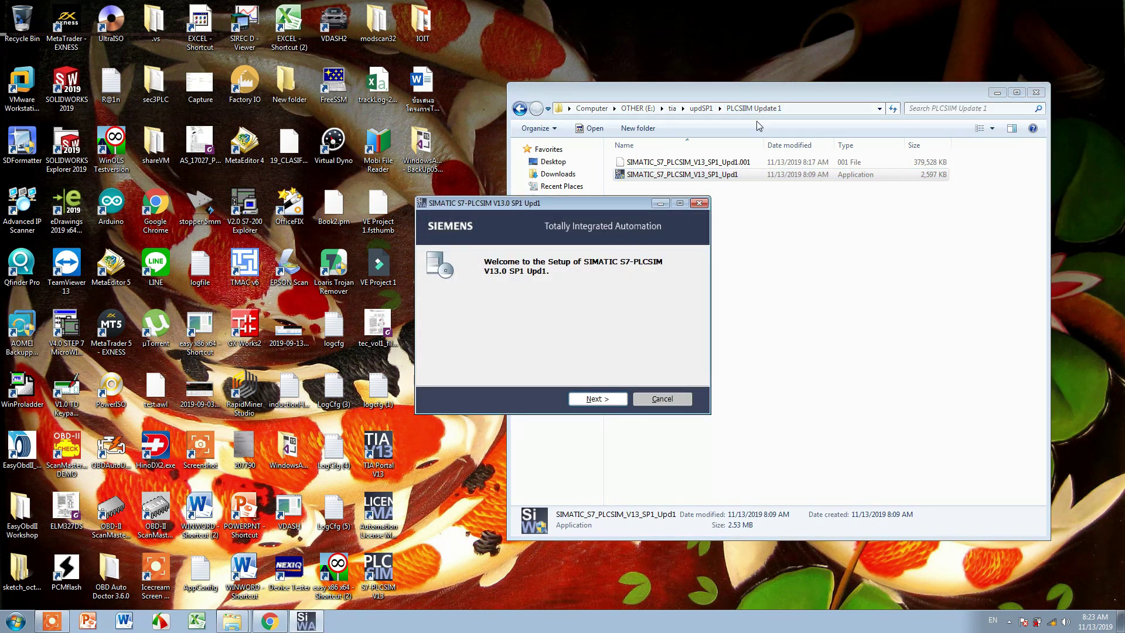
click(588, 402)
click(598, 399)
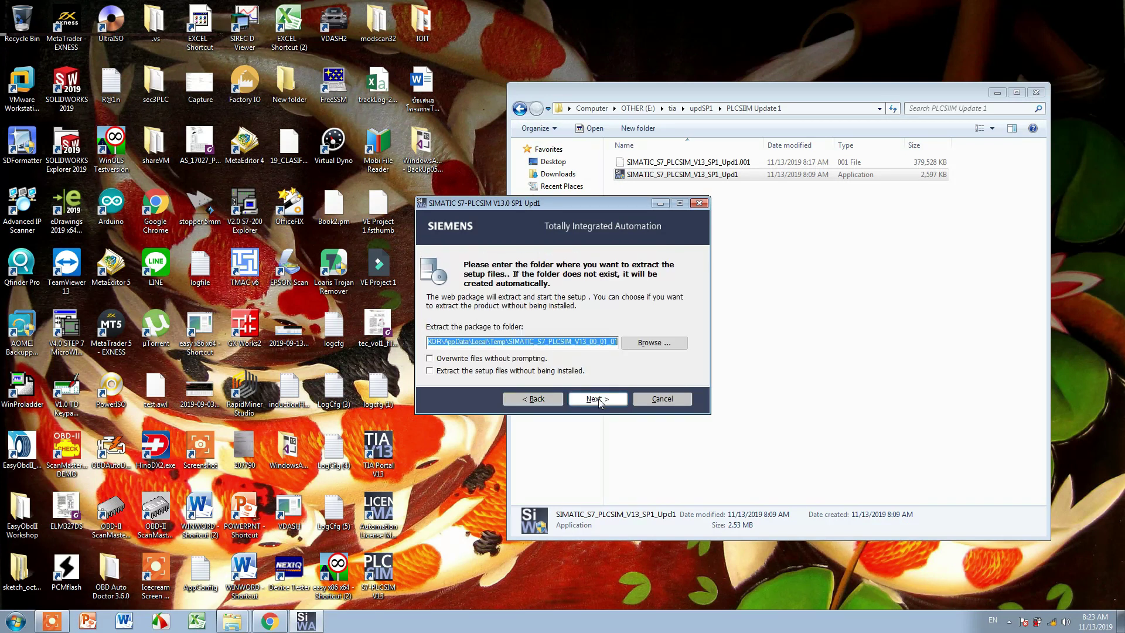
click(599, 399)
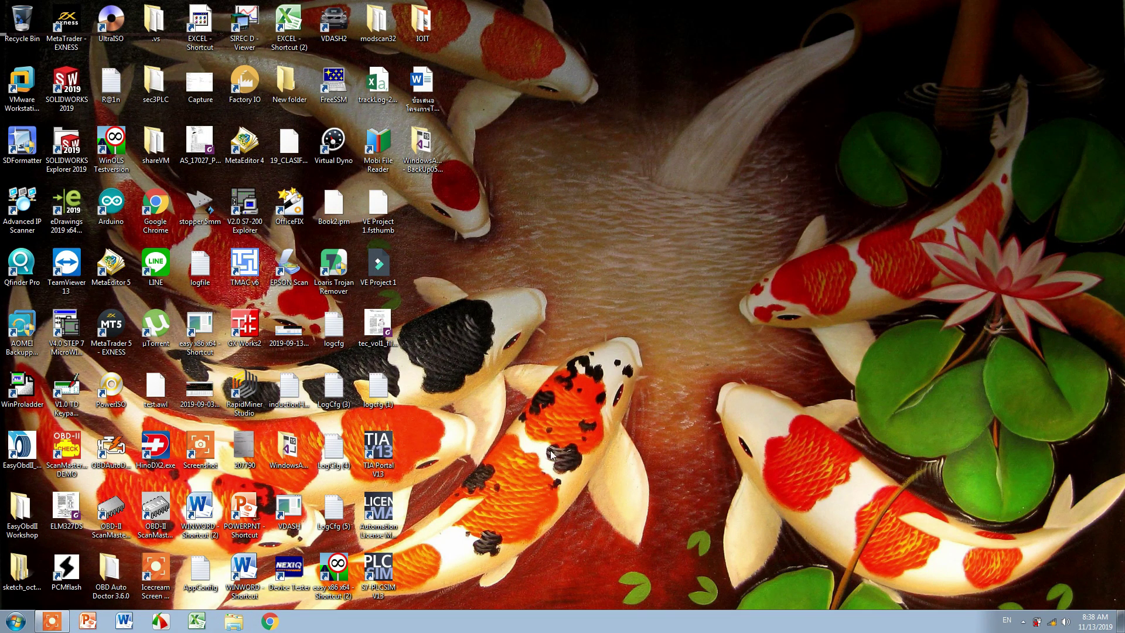
Step: Launch S7-PLCSIM V13 from the desktop and move its window slightly higher on the screen
double_click(380, 570)
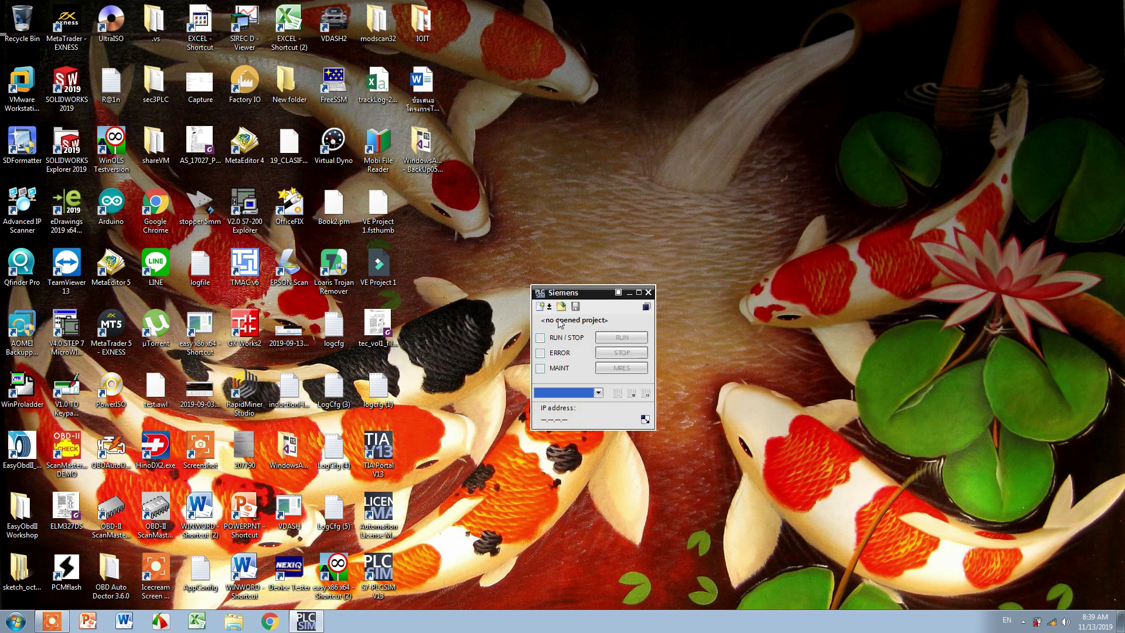
drag(580, 295, 571, 266)
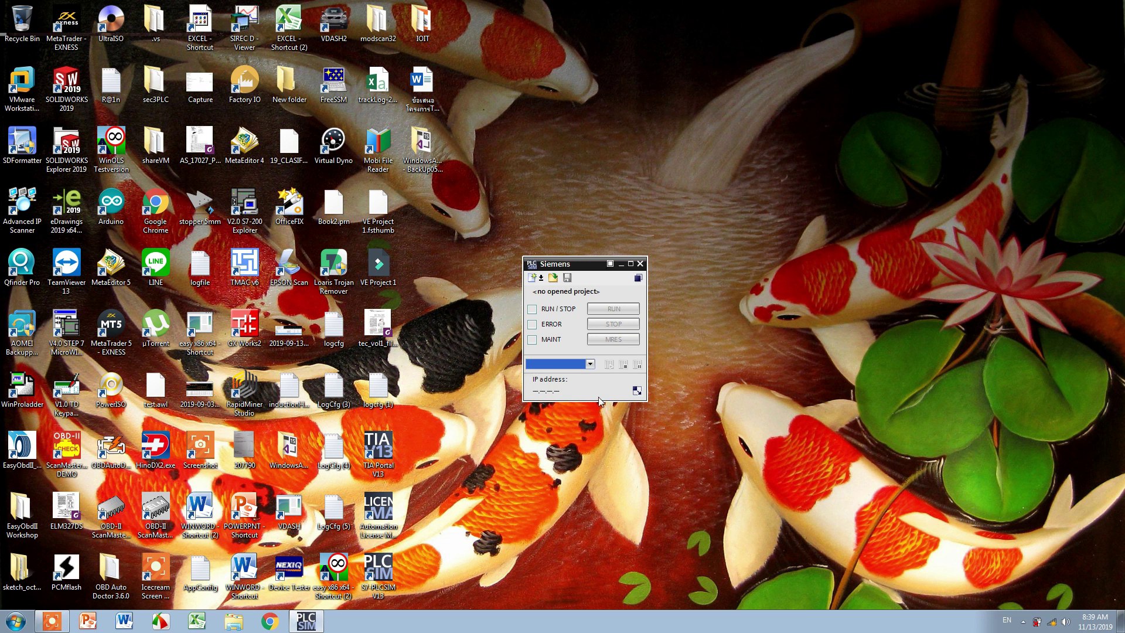
click(61, 621)
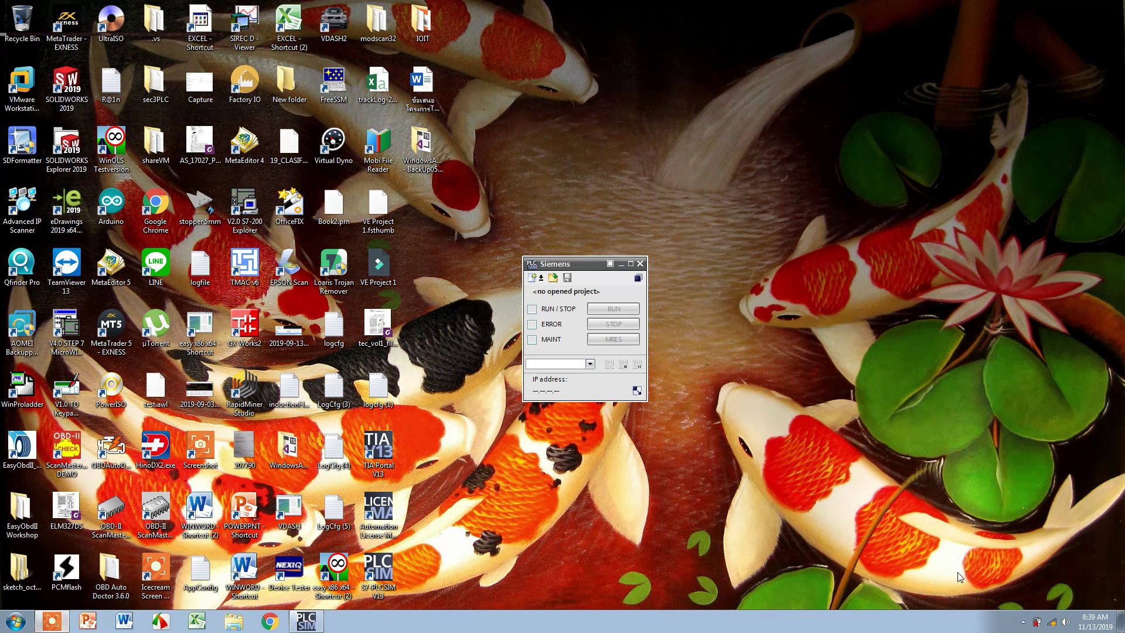